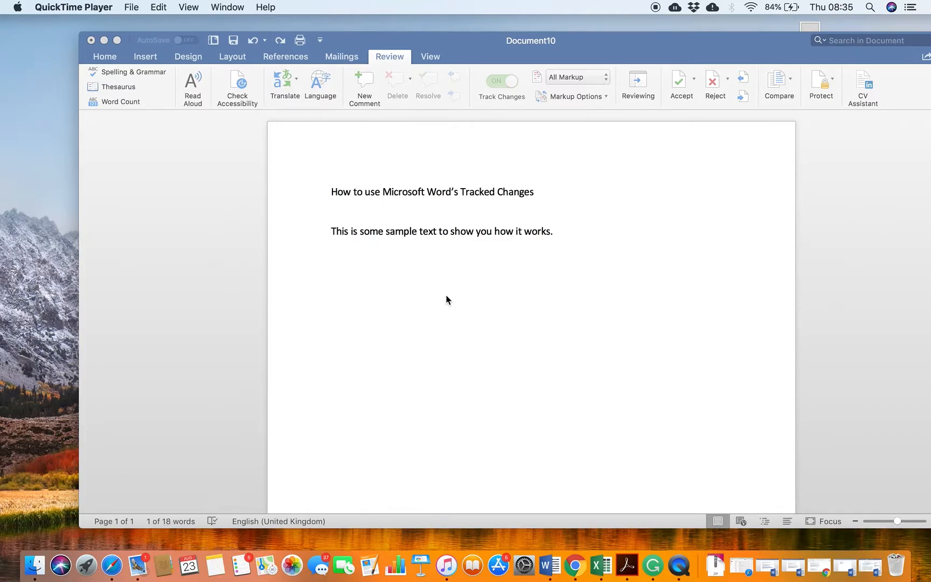
Delete the word "Changes" from the end of the document title as a tracked change.
{"action": "double_click", "coordinate": [641, 193]}
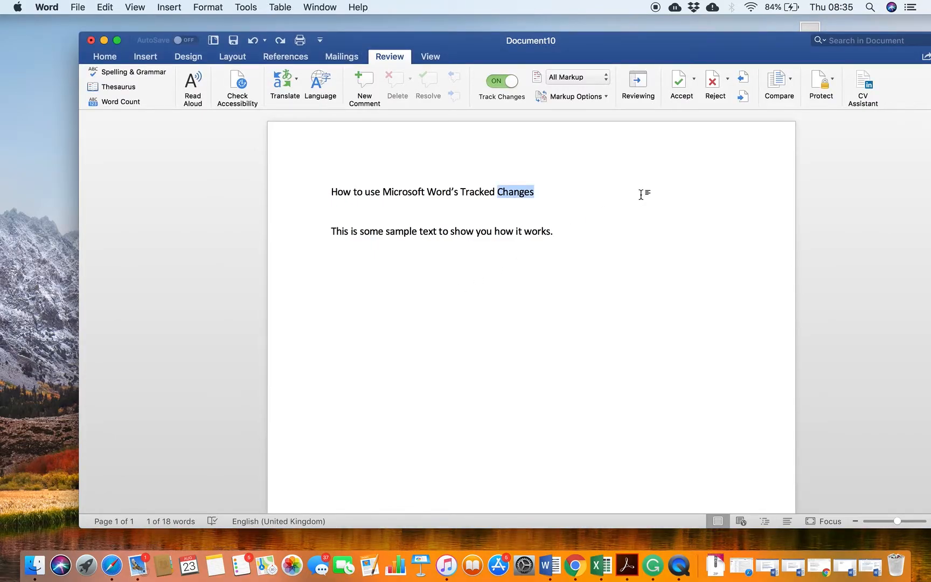
{"action": "left_click", "coordinate": [509, 85]}
{"action": "left_click", "coordinate": [544, 208]}
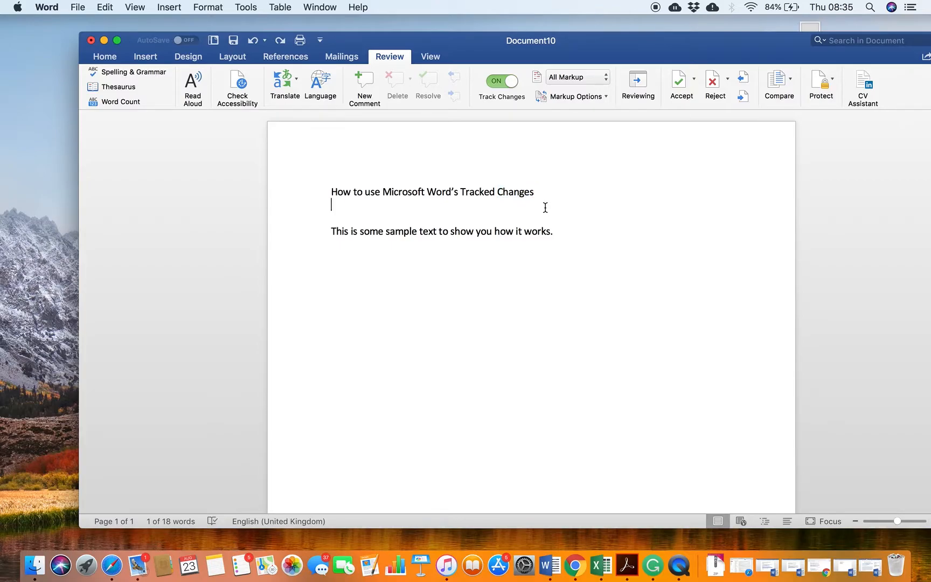
{"action": "double_click", "coordinate": [522, 191]}
{"action": "key", "text": "BackSpace"}
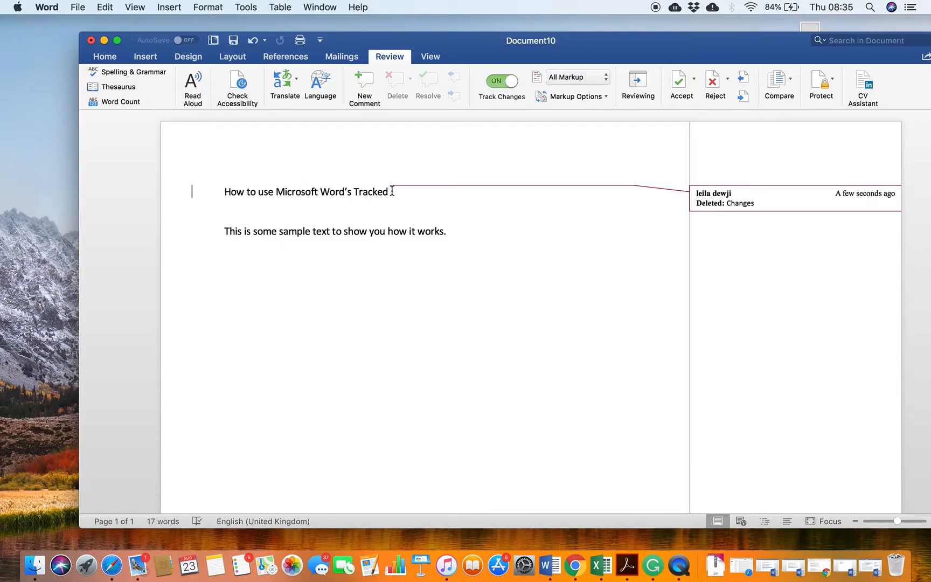
{"action": "mouse_move", "coordinate": [392, 191]}
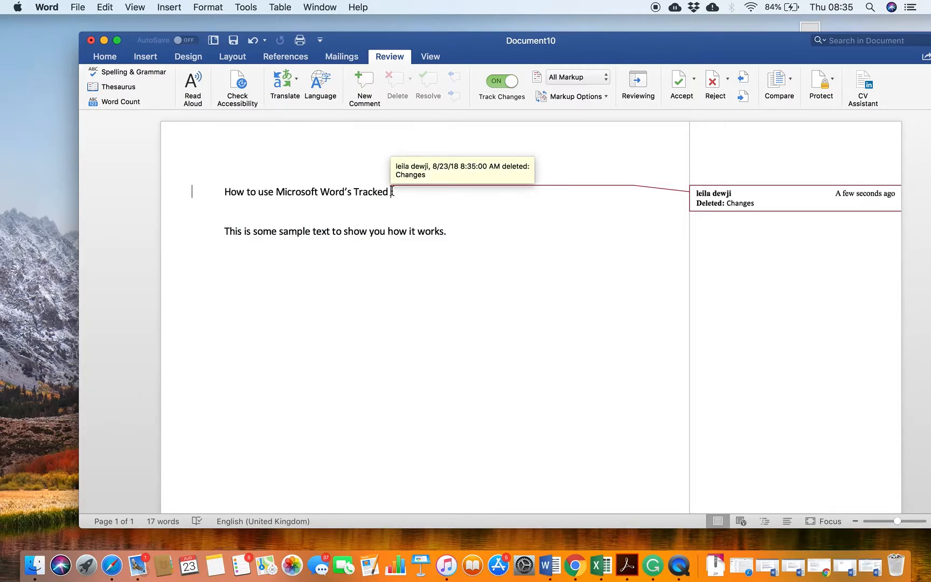
Remove "How to use" from the start of the title and add "Changes Explained" after "Tracked", keeping the edits tracked.
{"action": "left_click_drag", "start_coordinate": [277, 191], "coordinate": [206, 193]}
{"action": "key", "text": "BackSpace"}
{"action": "left_click", "coordinate": [366, 196]}
{"action": "type", "text": "Changes Explained"}
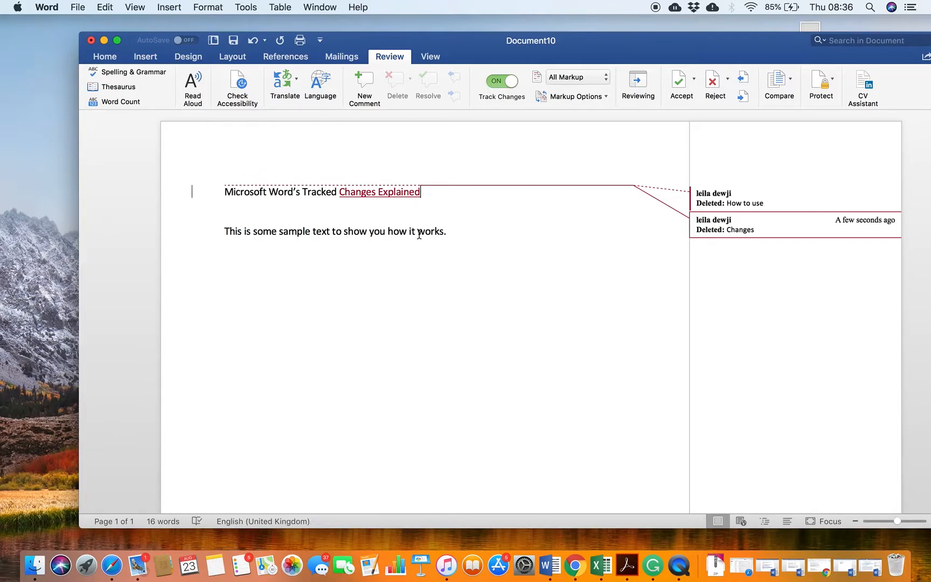
Add a comment reading "Sample question" to the word "works" in the sample sentence.
{"action": "left_click", "coordinate": [444, 231]}
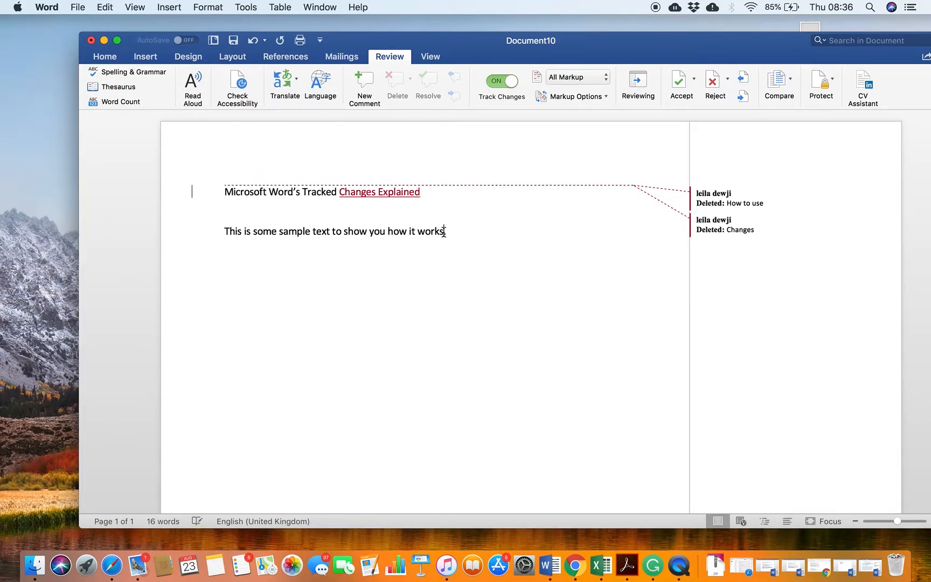
{"action": "left_click", "coordinate": [364, 85]}
{"action": "type", "text": "Sample quest"}
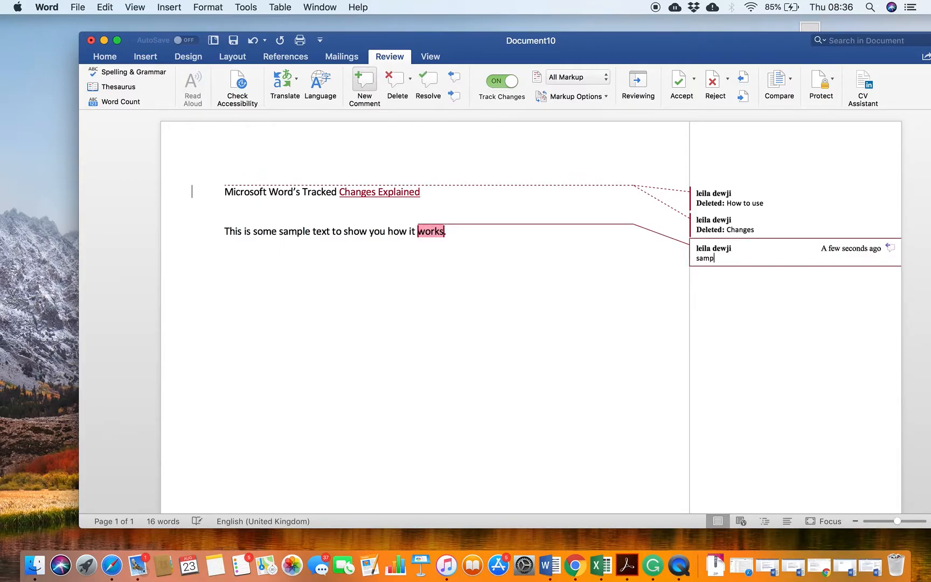
{"action": "type", "text": "ions"}
{"action": "key", "text": "BackSpace"}
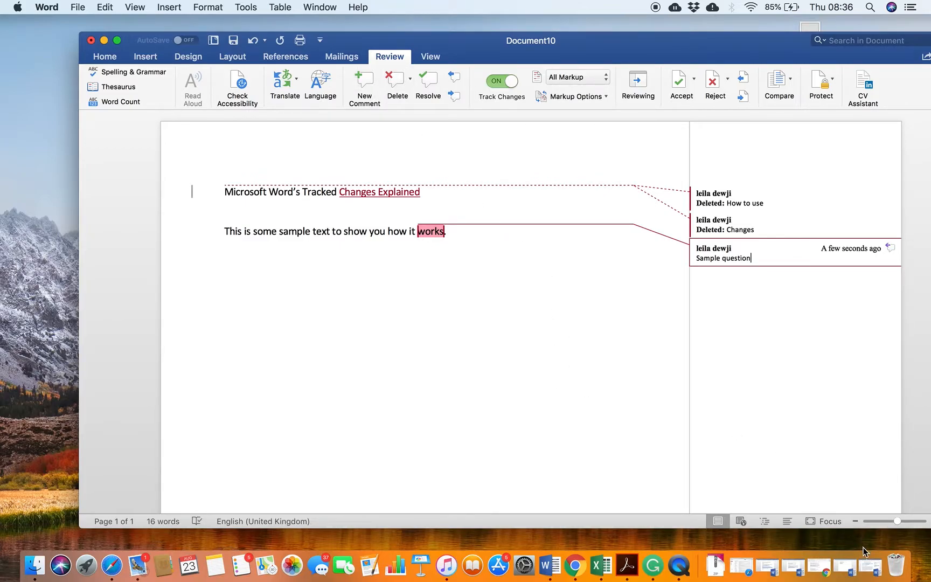
Switch to the My Grit Journal proofread document and examine the proofreader's comments and tracked deletions in the "Before You Begin Your Grit Journey" section.
{"action": "left_click", "coordinate": [869, 566]}
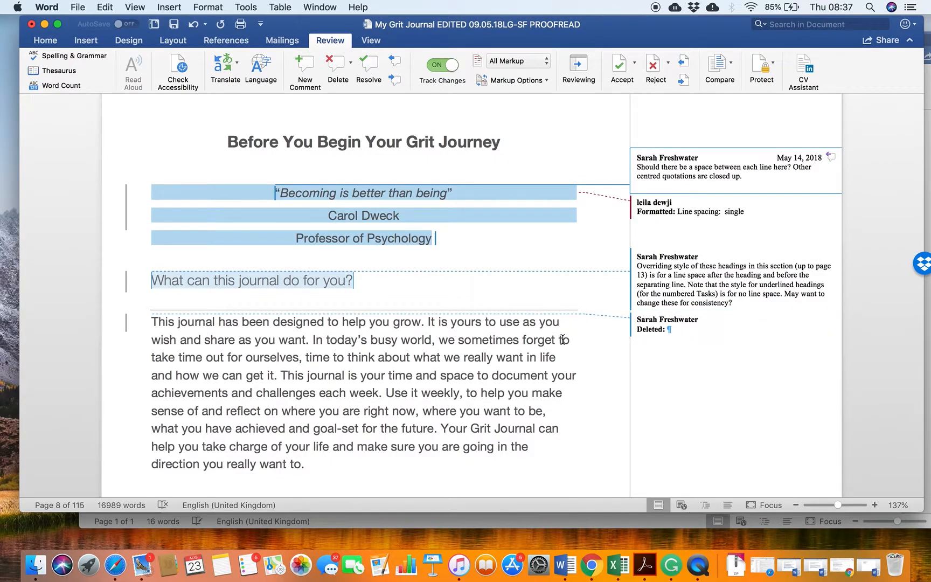
{"action": "scroll", "coordinate": [562, 339], "scroll_direction": "down", "scroll_amount": 10}
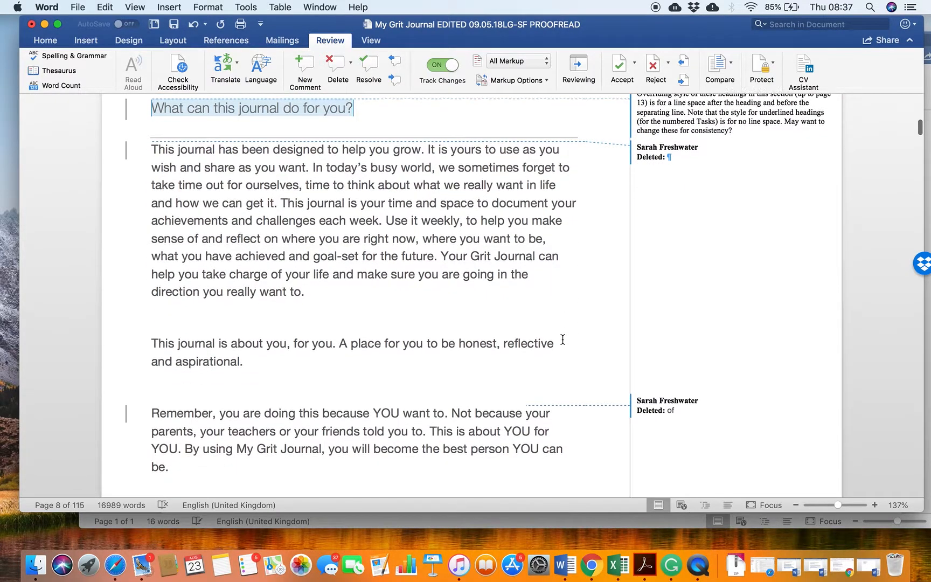
{"action": "scroll", "coordinate": [562, 340], "scroll_direction": "up", "scroll_amount": 10}
{"action": "scroll", "coordinate": [562, 339], "scroll_direction": "down", "scroll_amount": 6}
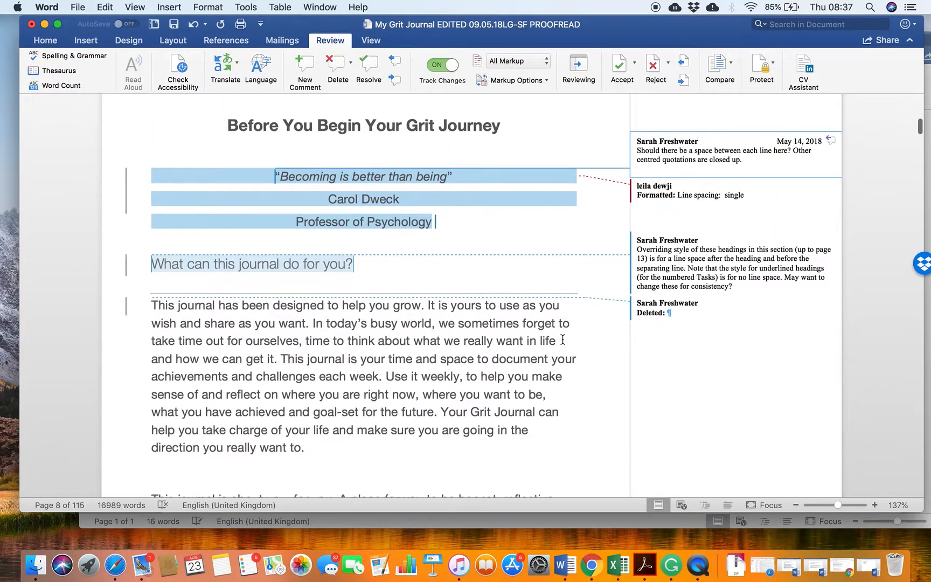
{"action": "scroll", "coordinate": [562, 340], "scroll_direction": "up", "scroll_amount": 4}
{"action": "scroll", "coordinate": [562, 340], "scroll_direction": "down", "scroll_amount": 4}
{"action": "scroll", "coordinate": [562, 339], "scroll_direction": "up", "scroll_amount": 7}
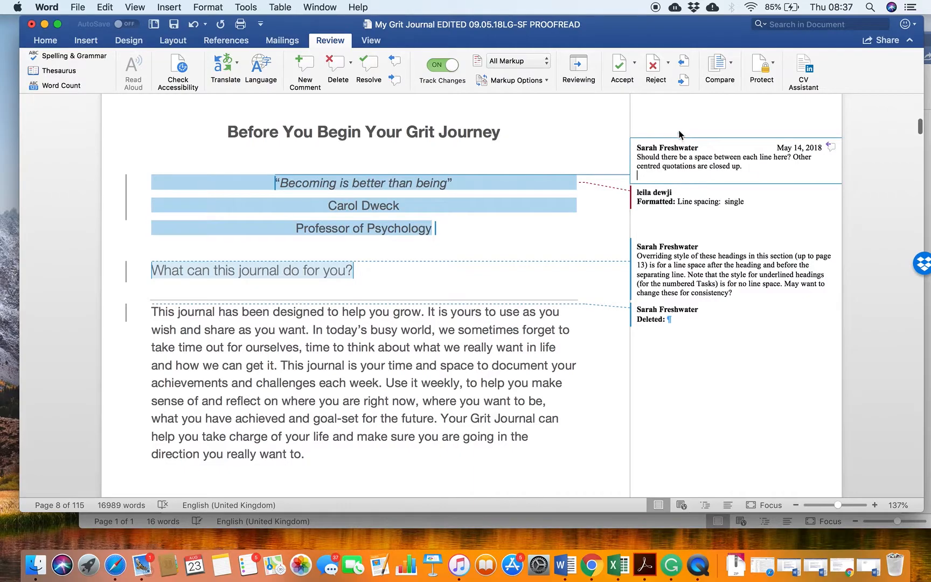
{"action": "scroll", "coordinate": [690, 277], "scroll_direction": "down", "scroll_amount": 4}
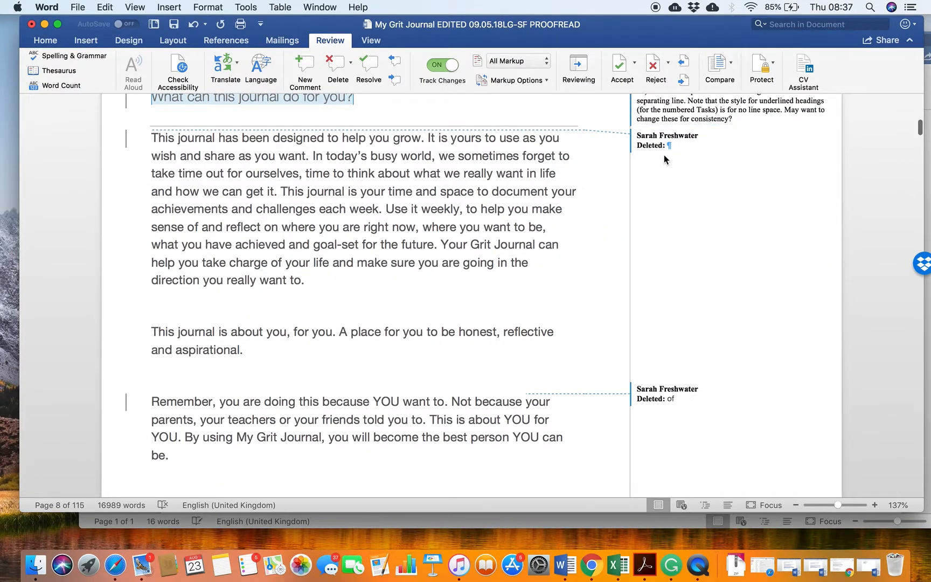
{"action": "scroll", "coordinate": [674, 395], "scroll_direction": "down", "scroll_amount": 2}
{"action": "scroll", "coordinate": [674, 395], "scroll_direction": "up", "scroll_amount": 1}
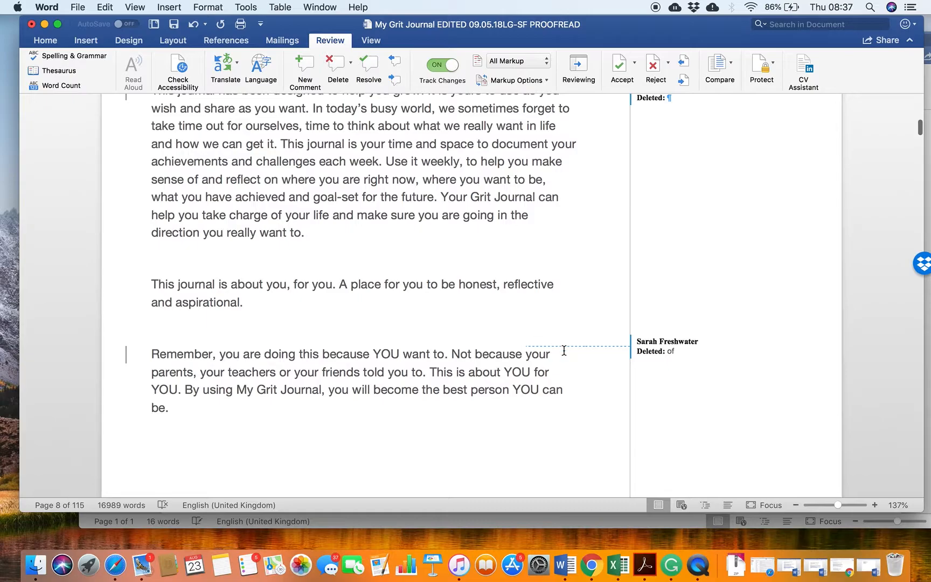
{"action": "scroll", "coordinate": [664, 351], "scroll_direction": "down", "scroll_amount": 6}
{"action": "scroll", "coordinate": [664, 349], "scroll_direction": "down", "scroll_amount": 15}
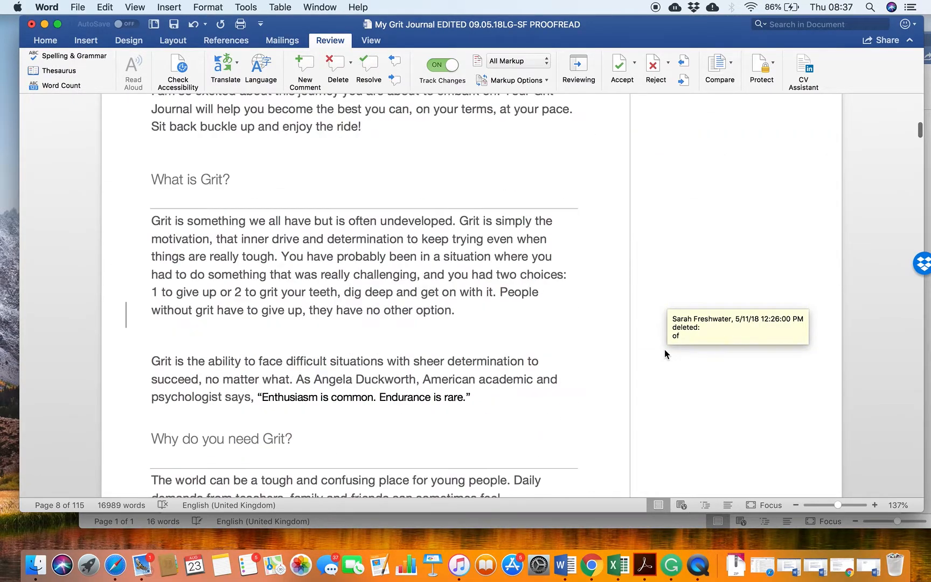
{"action": "scroll", "coordinate": [664, 349], "scroll_direction": "up", "scroll_amount": 20}
{"action": "scroll", "coordinate": [664, 349], "scroll_direction": "up", "scroll_amount": 4}
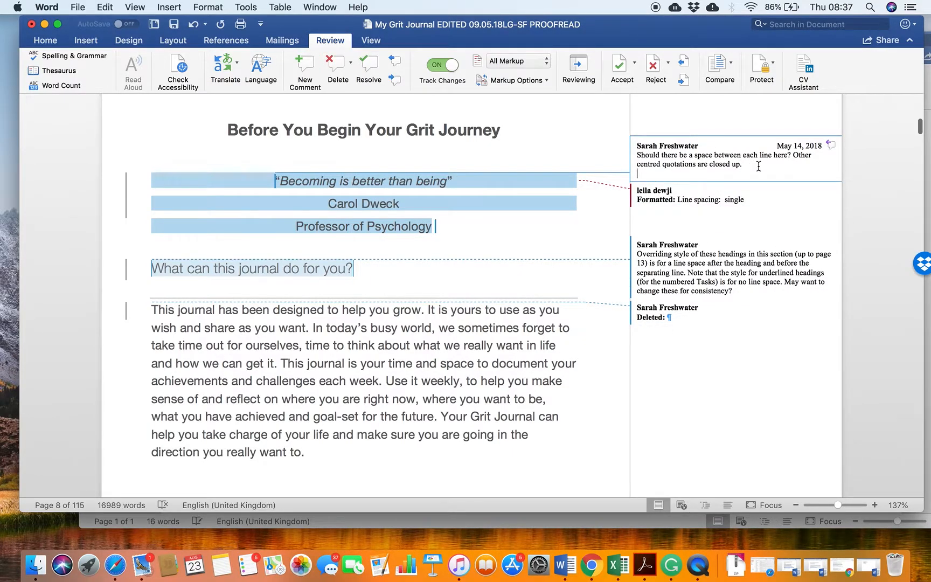
Reply "Thanks I will check all of them" to the comment about line spacing on the "Becoming is better than being" quotation.
{"action": "left_click", "coordinate": [656, 171]}
{"action": "left_click", "coordinate": [301, 65]}
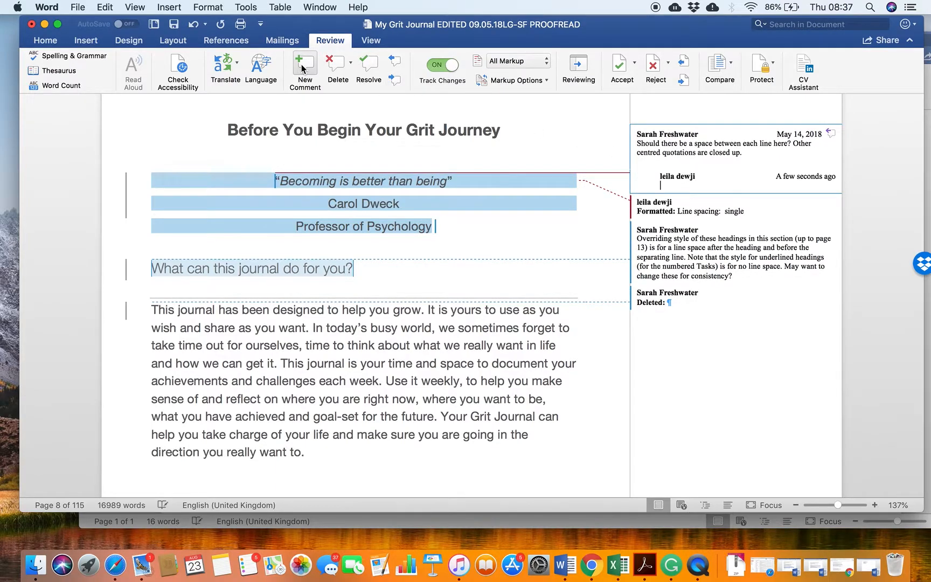
{"action": "type", "text": "Thanks I will check all of them"}
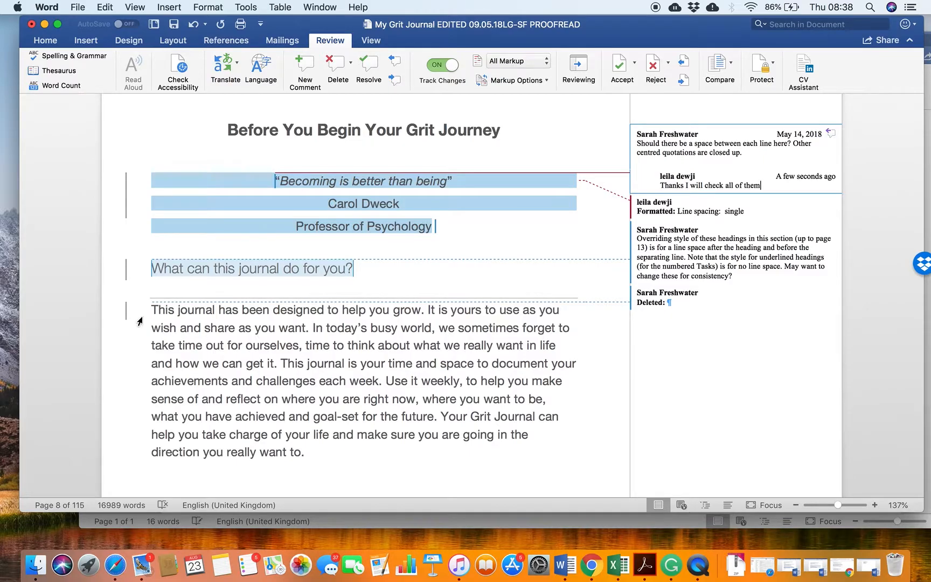
Inspect the tracked paragraph-mark deletion below the "Why keep a grit journal?" heading.
{"action": "scroll", "coordinate": [305, 341], "scroll_direction": "down", "scroll_amount": 10}
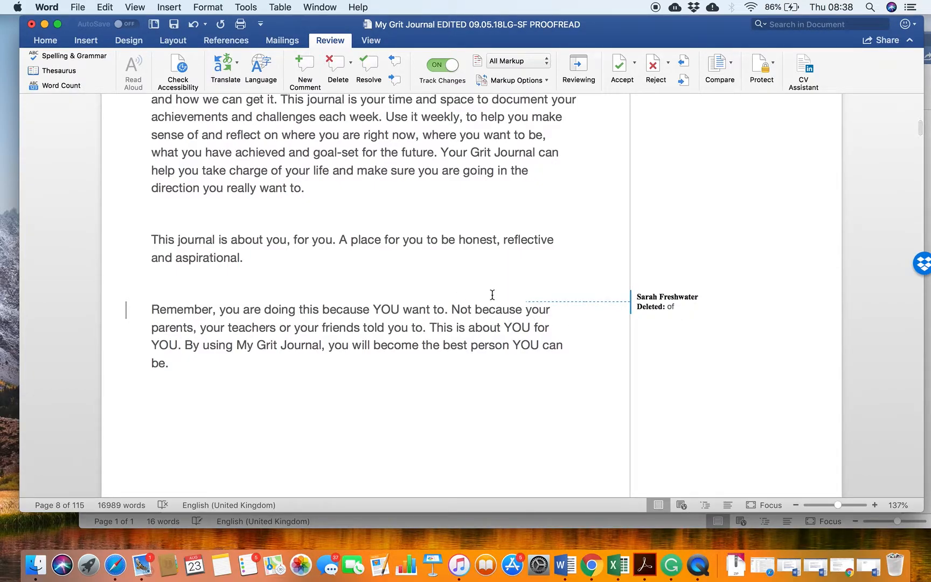
{"action": "scroll", "coordinate": [699, 313], "scroll_direction": "down", "scroll_amount": 10}
{"action": "scroll", "coordinate": [699, 312], "scroll_direction": "down", "scroll_amount": 10}
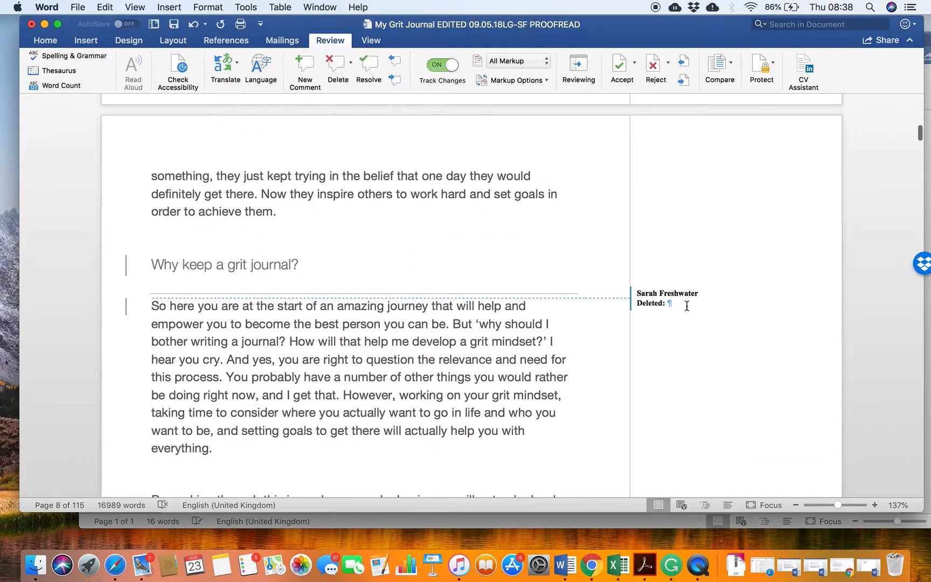
{"action": "left_click", "coordinate": [667, 302]}
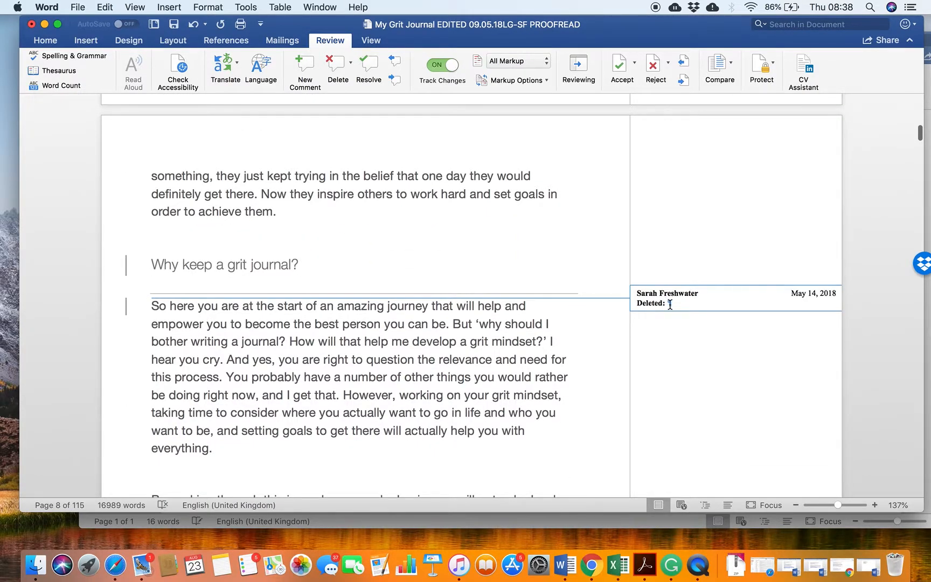
{"action": "left_click", "coordinate": [719, 311]}
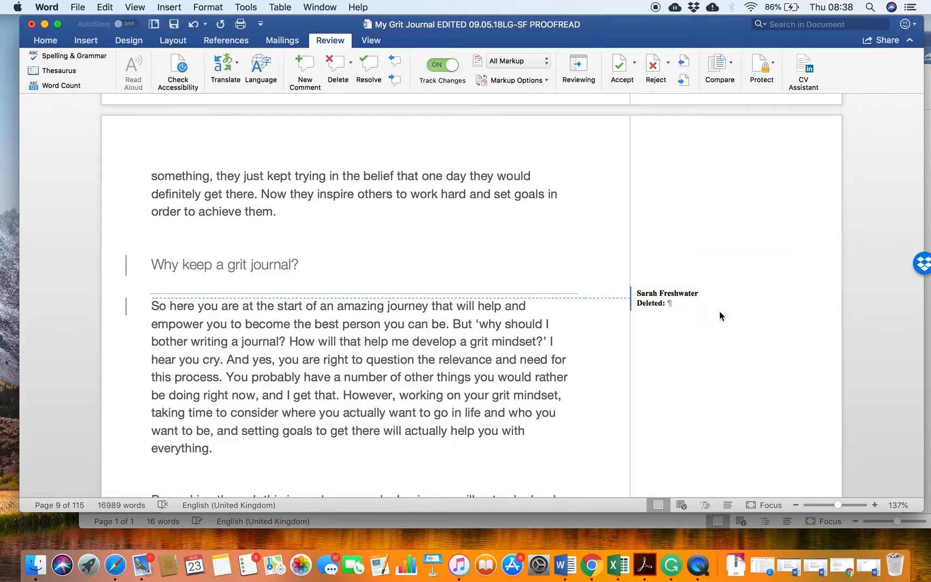
{"action": "left_click", "coordinate": [666, 308]}
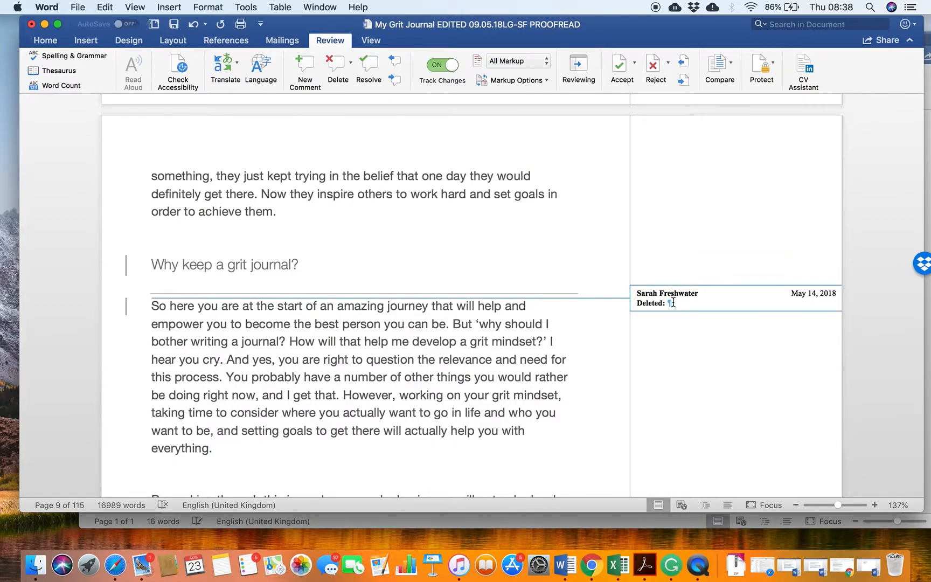
Insert "how" between "how to think about" and "they could improve in the future" under the heading on keeping a grit journal helping students.
{"action": "scroll", "coordinate": [662, 310], "scroll_direction": "down", "scroll_amount": 5}
{"action": "scroll", "coordinate": [663, 311], "scroll_direction": "down", "scroll_amount": 10}
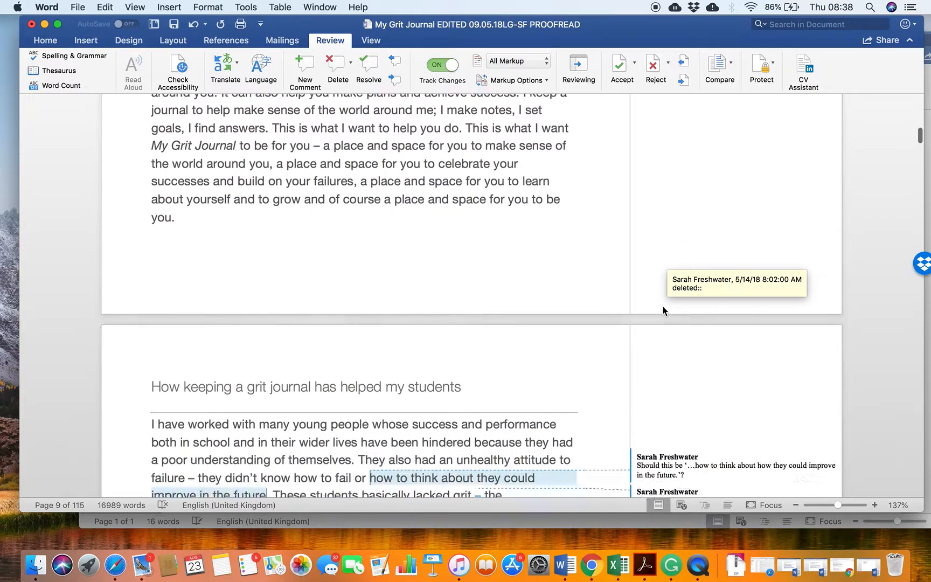
{"action": "left_click", "coordinate": [665, 354]}
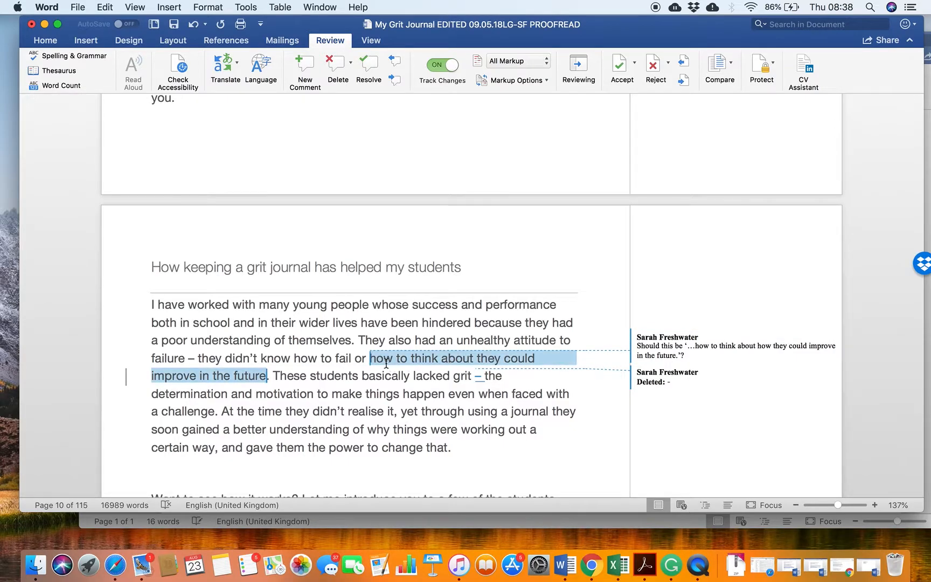
{"action": "left_click", "coordinate": [475, 358]}
{"action": "type", "text": "how"}
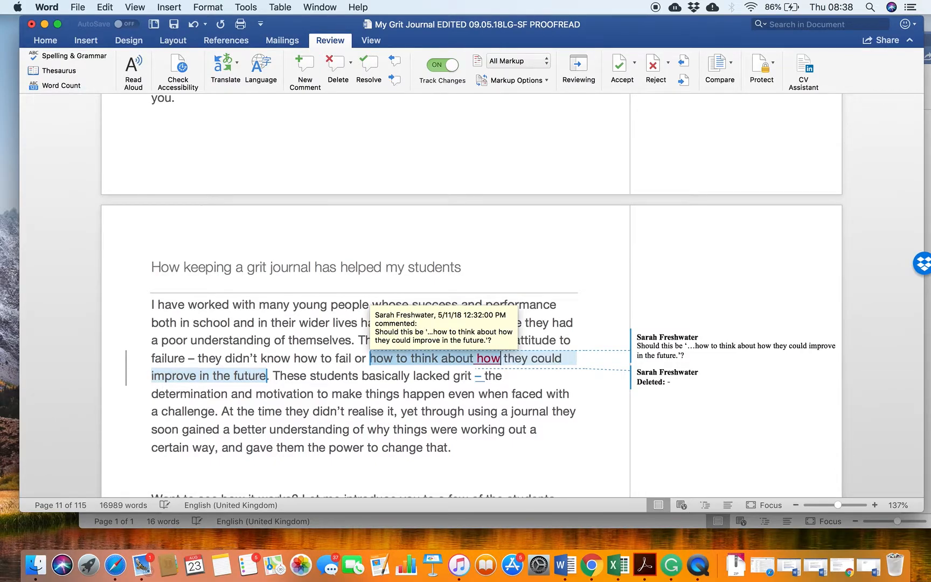